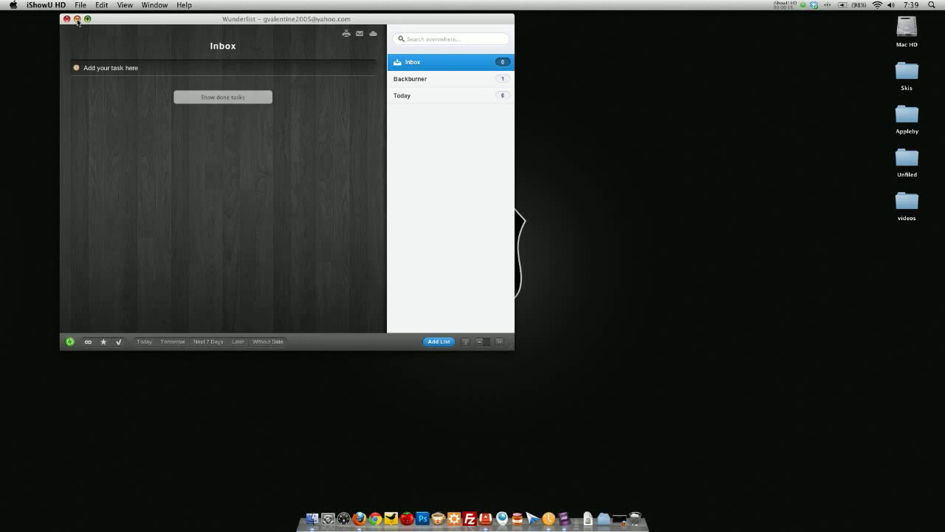
- Move the Wunderlist window toward the screen centre and show the six tasks in Today
{"action": "left_click", "coordinate": [204, 27]}
{"action": "left_click_drag", "start_coordinate": [239, 26], "coordinate": [317, 89]}
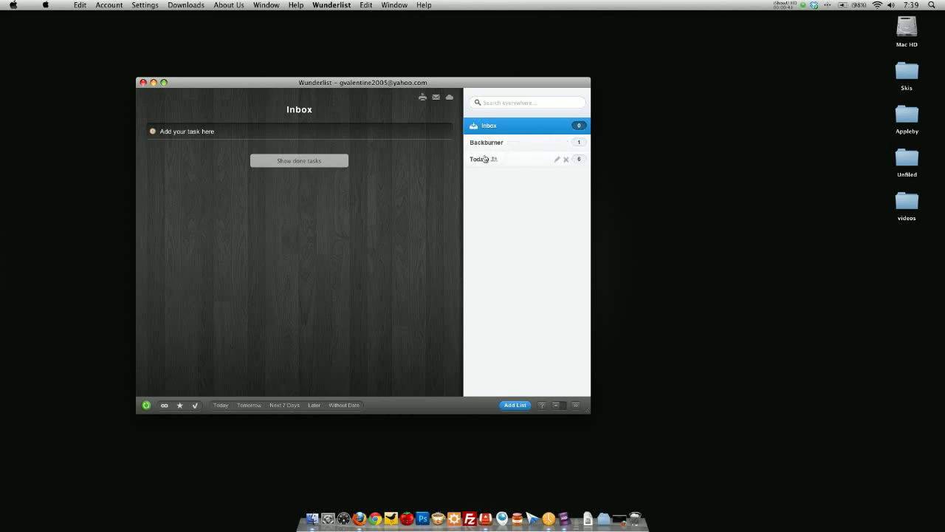
{"action": "mouse_move", "coordinate": [517, 159]}
{"action": "left_click", "coordinate": [476, 158]}
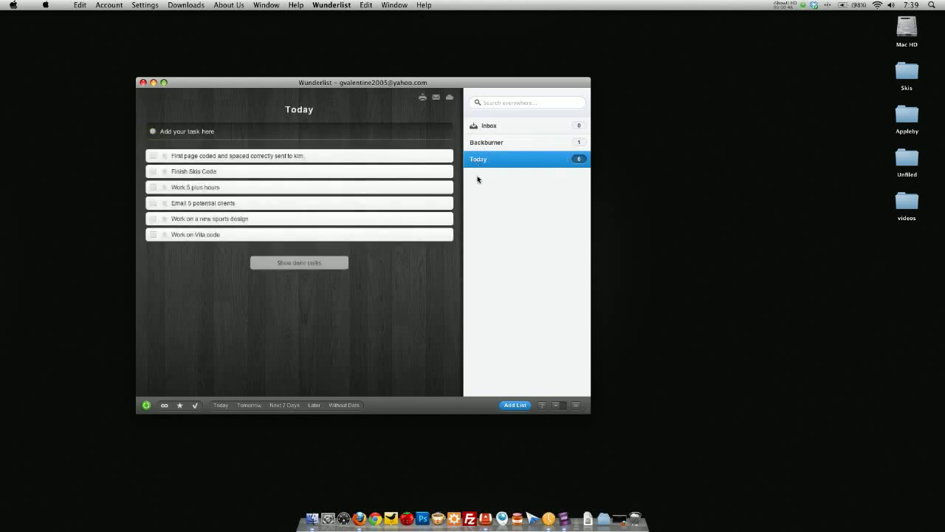
- Create a new list named 'New web design project'
{"action": "left_click", "coordinate": [516, 405]}
{"action": "key", "text": "BackSpace"}
{"action": "key", "text": "BackSpace"}
{"action": "key", "text": "BackSpace"}
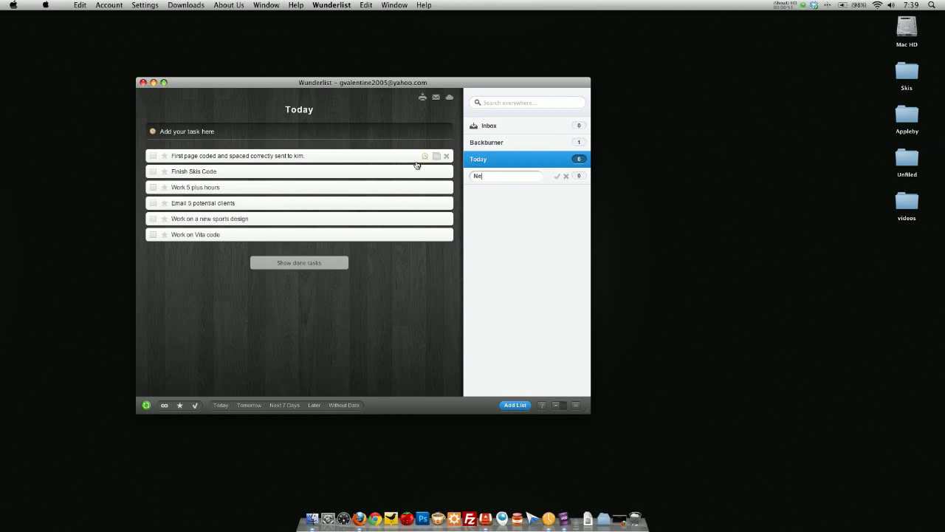
{"action": "key", "text": "BackSpace"}
{"action": "key", "text": "BackSpace"}
{"action": "type", "text": "New web d"}
{"action": "type", "text": "esign project"}
{"action": "key", "text": "Return"}
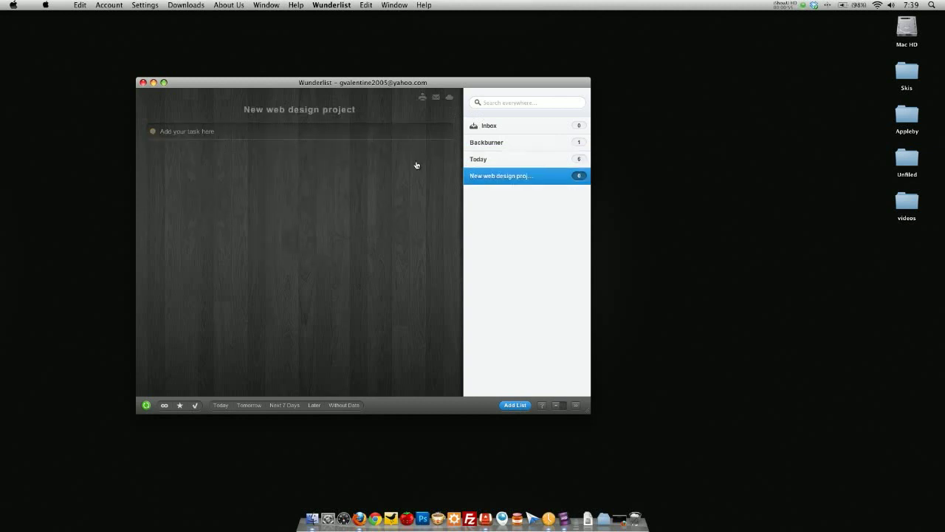
- Add two test tasks, 'jshdfsdhf' and 'sdjhfjsdf', to the new list
{"action": "left_click", "coordinate": [231, 127]}
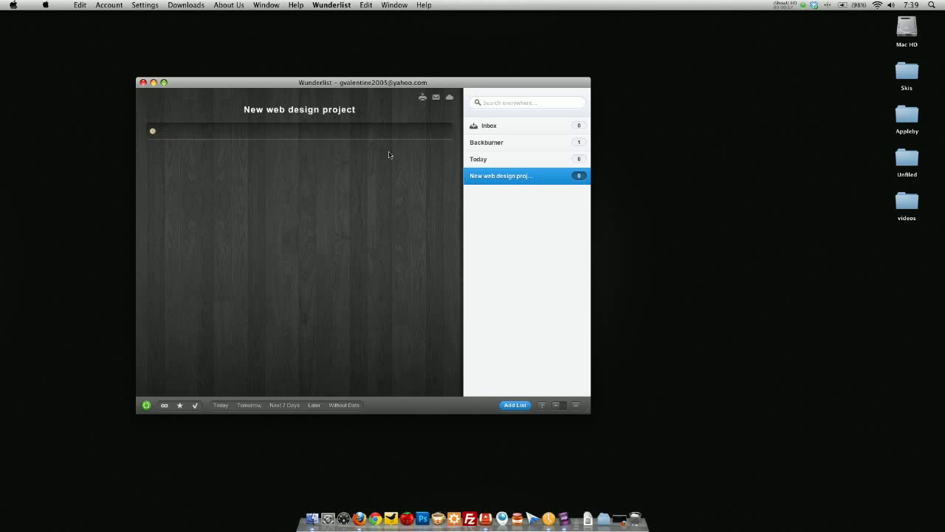
{"action": "type", "text": "jshdfsdhf"}
{"action": "key", "text": "Return"}
{"action": "type", "text": "sdjhfjsdf"}
{"action": "key", "text": "Return"}
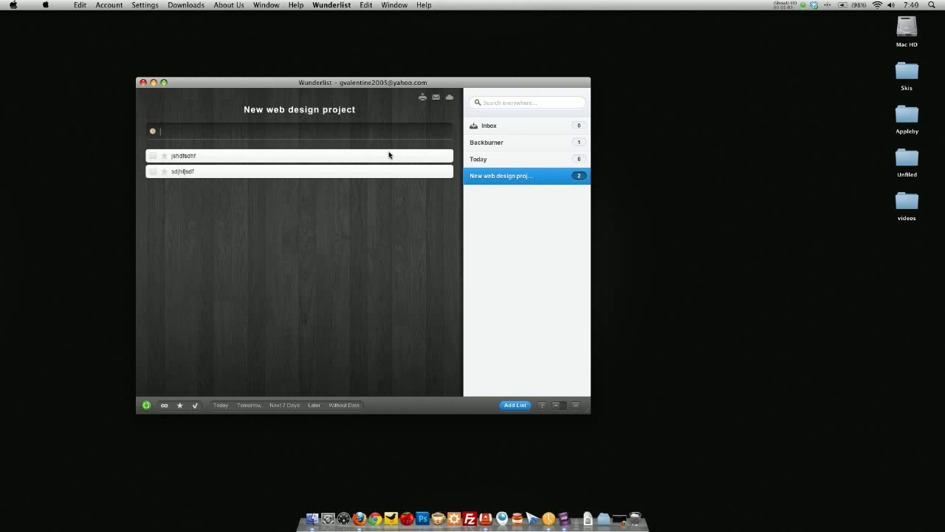
- Delete the New web design project list and quit Wunderlist
{"action": "left_click", "coordinate": [565, 177]}
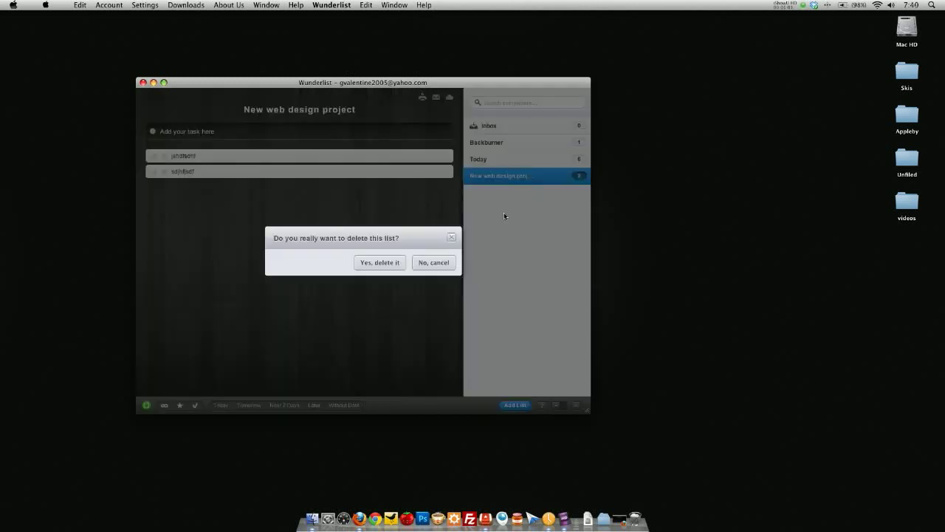
{"action": "left_click", "coordinate": [399, 263]}
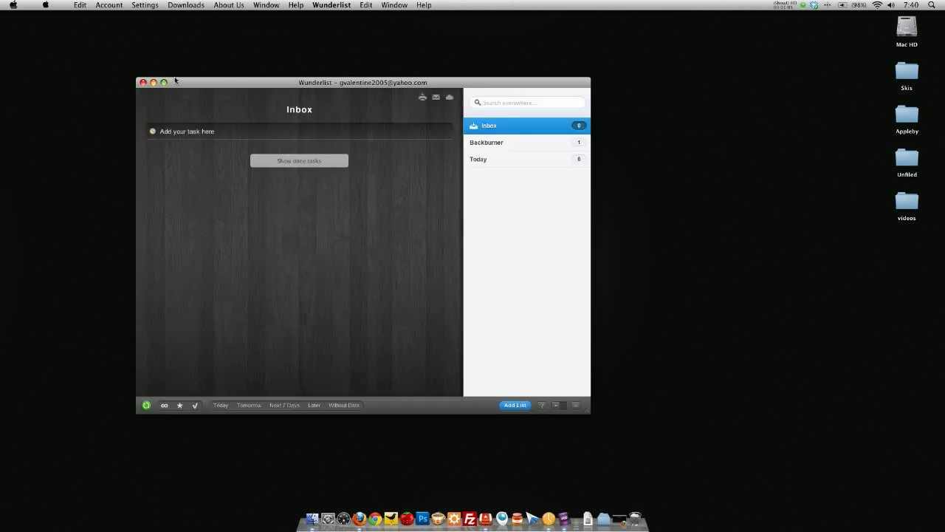
{"action": "left_click", "coordinate": [46, 5]}
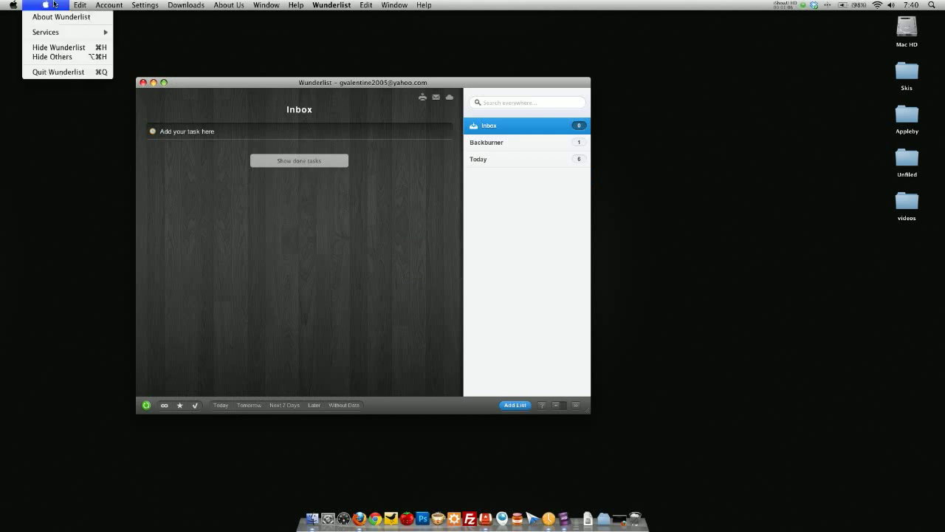
{"action": "left_click", "coordinate": [77, 72]}
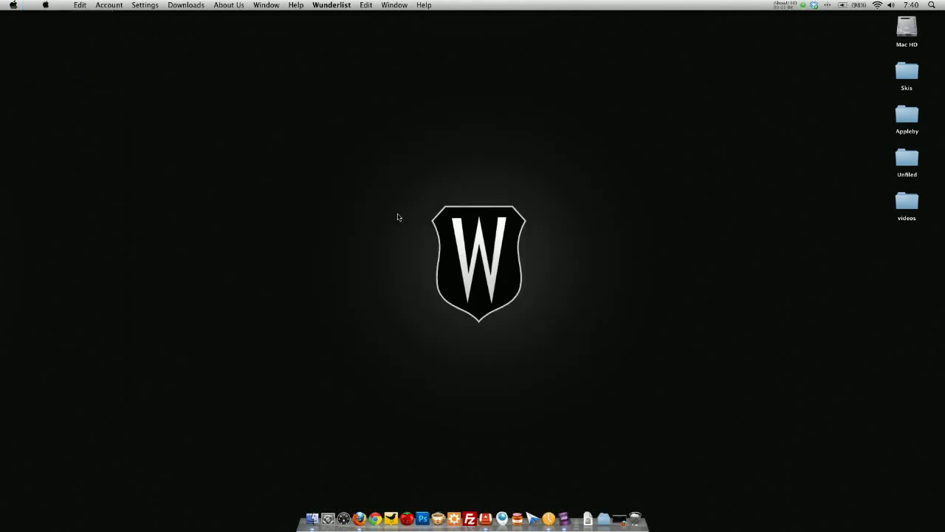
- In Firefox's Focus Booster, save the timer settings and run a 40-minute session, stopping at 39:44
{"action": "left_click", "coordinate": [617, 521]}
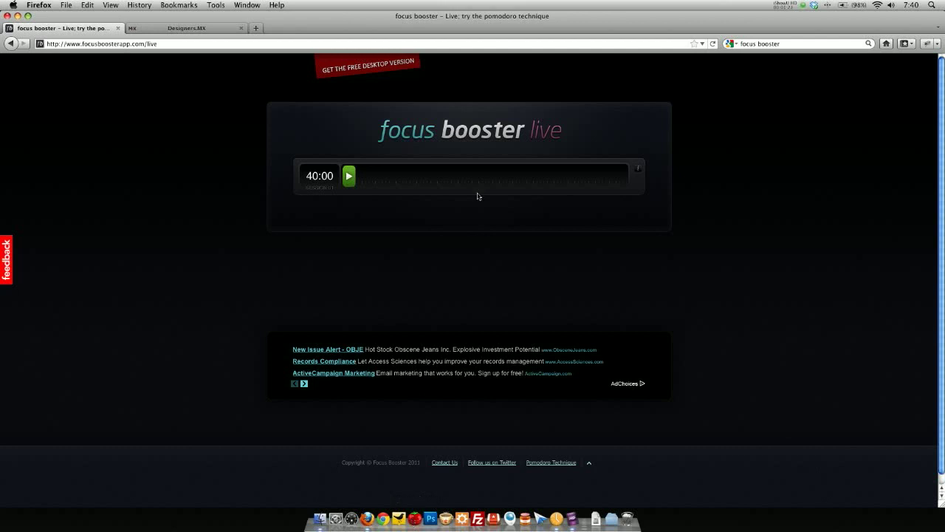
{"action": "left_click", "coordinate": [639, 172]}
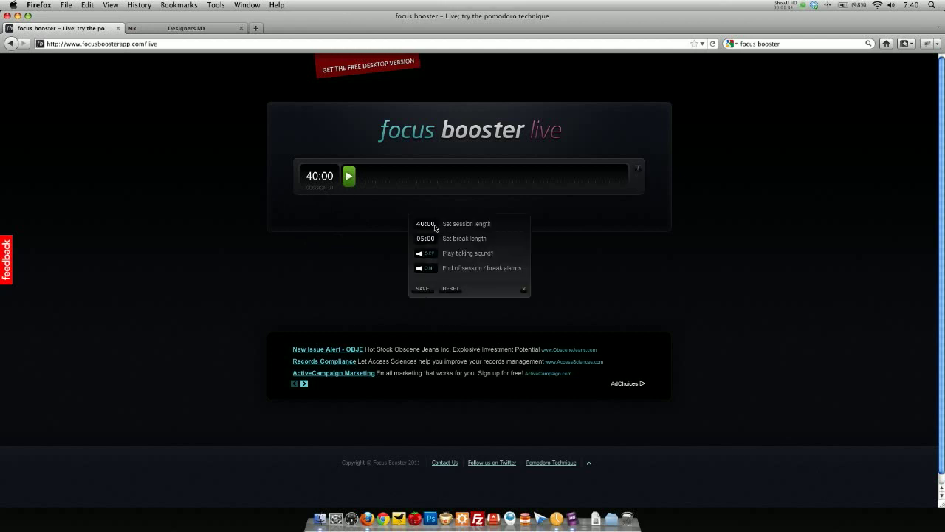
{"action": "left_click", "coordinate": [427, 290]}
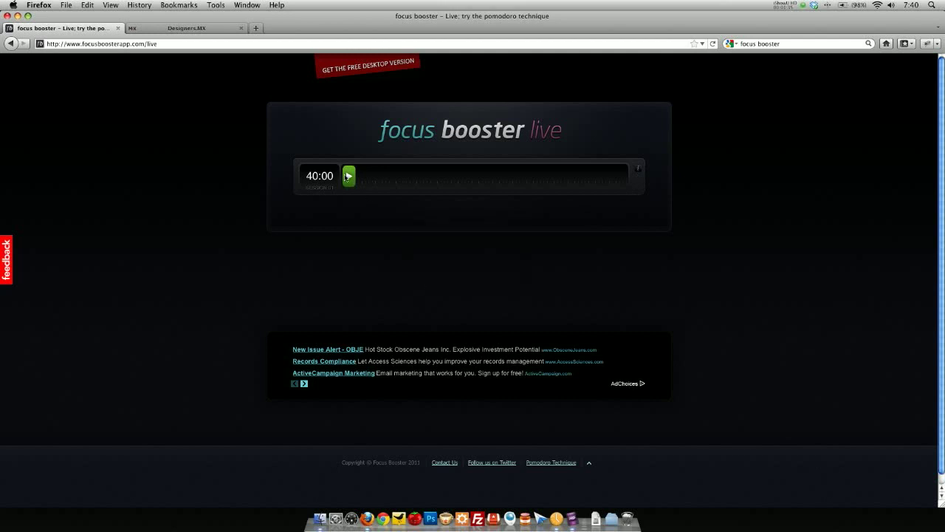
{"action": "left_click", "coordinate": [348, 175]}
{"action": "left_click", "coordinate": [350, 177]}
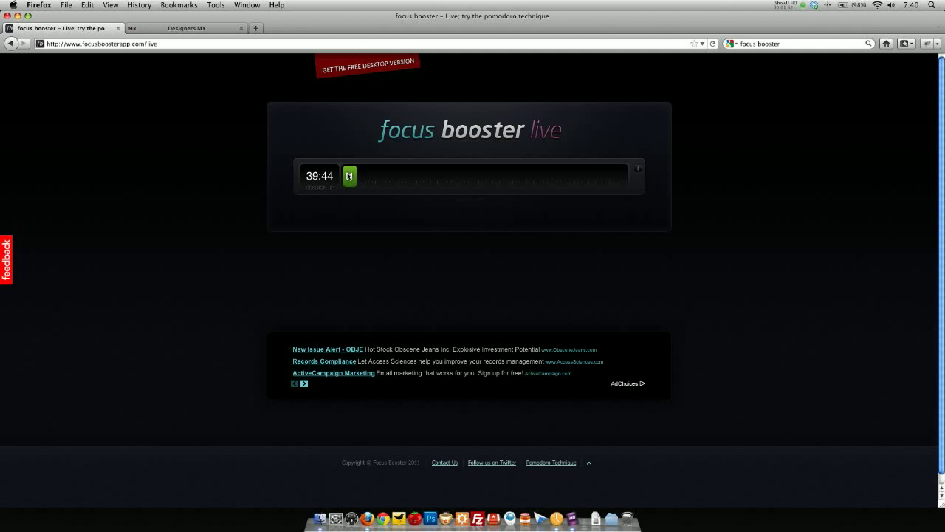
- Close the Focus Booster tab, hide Firefox and launch Klok
{"action": "left_click", "coordinate": [117, 28]}
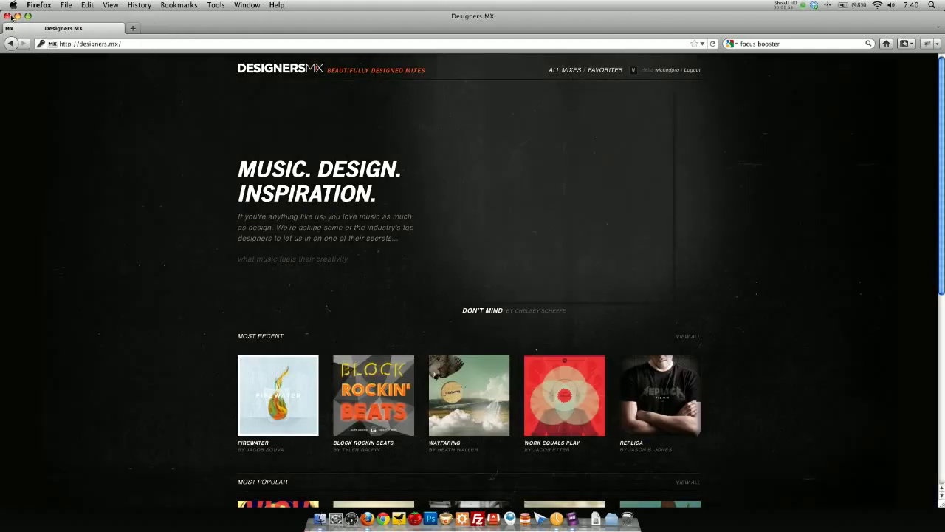
{"action": "left_click", "coordinate": [18, 16]}
{"action": "left_click", "coordinate": [548, 518]}
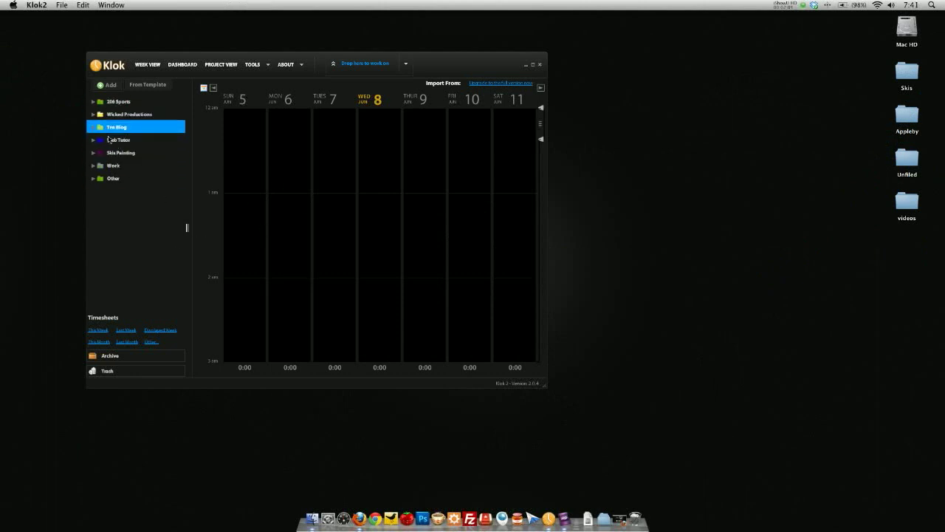
- Start tracking time on 206 Sports and check it in the Working on list
{"action": "left_click_drag", "start_coordinate": [114, 100], "coordinate": [363, 66]}
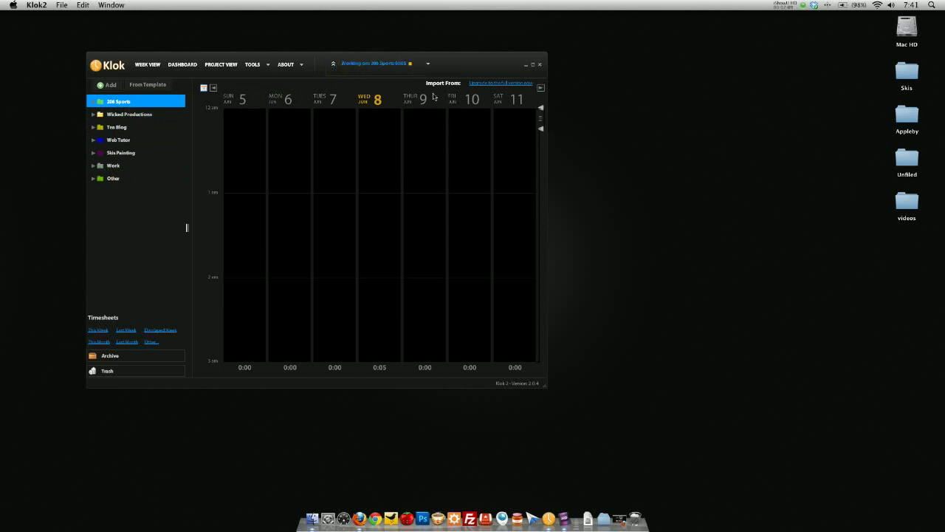
{"action": "mouse_move", "coordinate": [541, 129]}
{"action": "left_mouse_down"}
{"action": "mouse_move", "coordinate": [541, 202]}
{"action": "mouse_move", "coordinate": [541, 191]}
{"action": "left_mouse_up"}
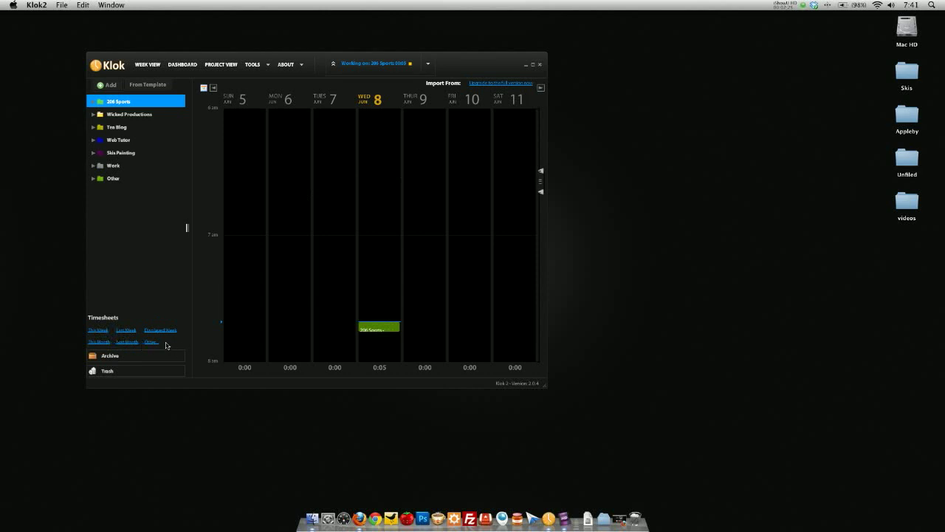
{"action": "left_click_drag", "start_coordinate": [434, 70], "coordinate": [432, 68]}
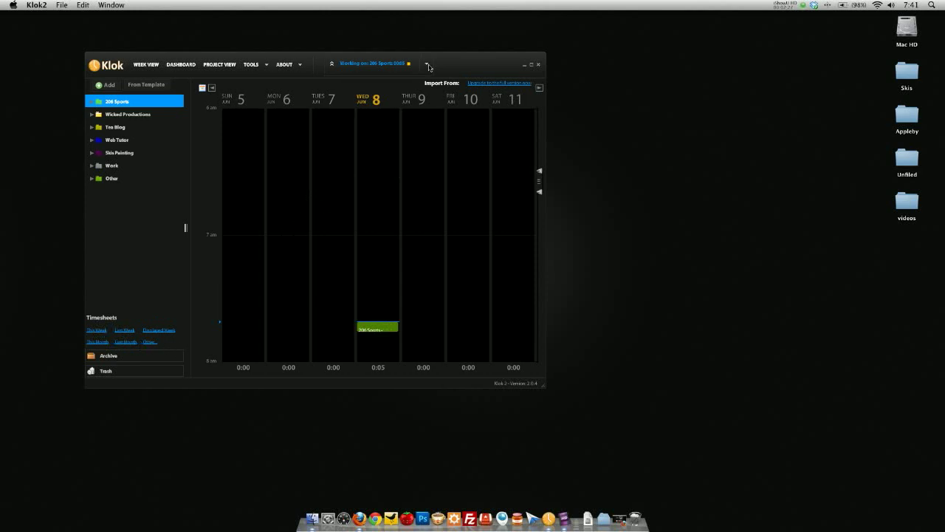
{"action": "left_click", "coordinate": [427, 67]}
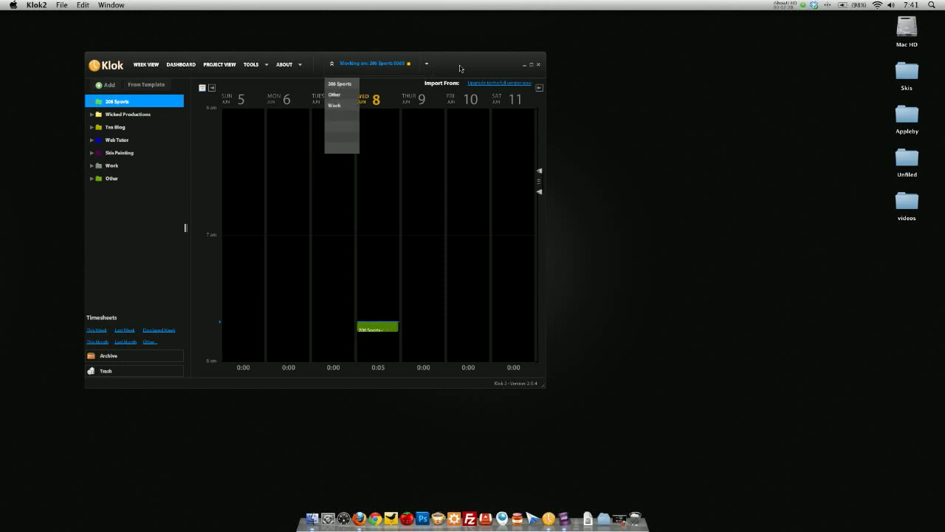
{"action": "left_click", "coordinate": [401, 69]}
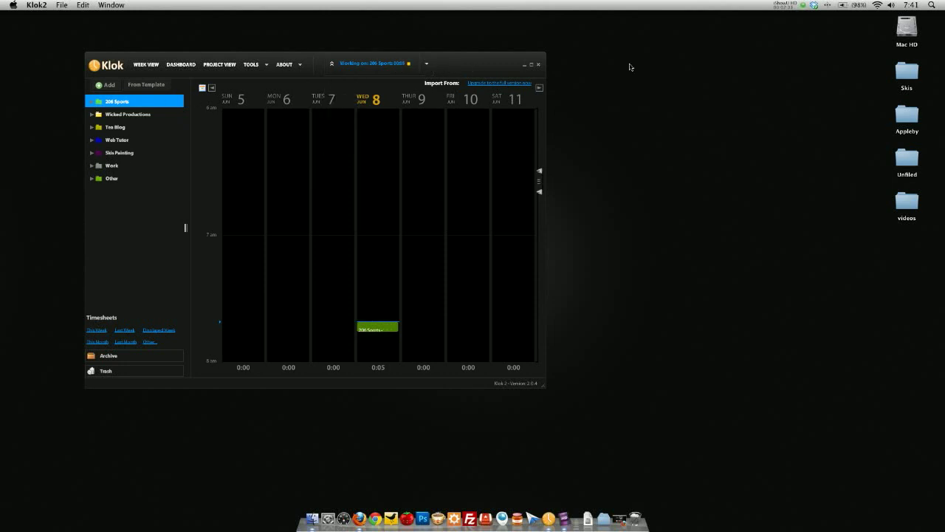
{"action": "left_click", "coordinate": [37, 4]}
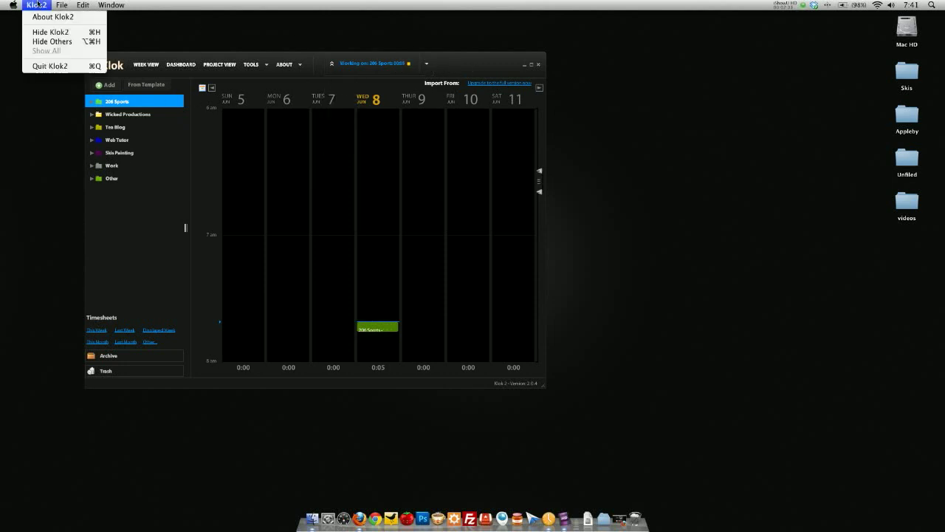
- Quit Klok2, restore Firefox and scroll Designers.MX down to the Most Recent mixes
{"action": "left_click", "coordinate": [51, 65]}
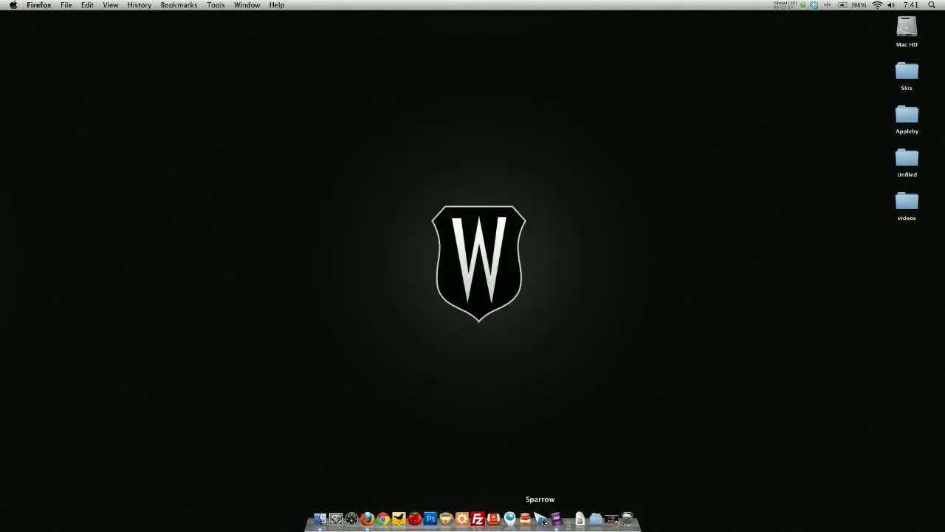
{"action": "left_click", "coordinate": [614, 520]}
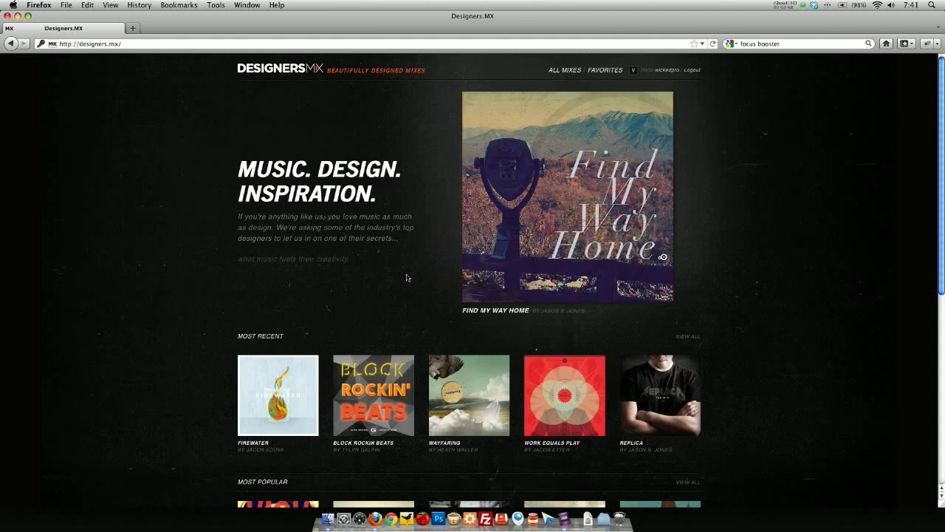
{"action": "scroll", "coordinate": [791, 395], "scroll_direction": "down", "scroll_amount": 5}
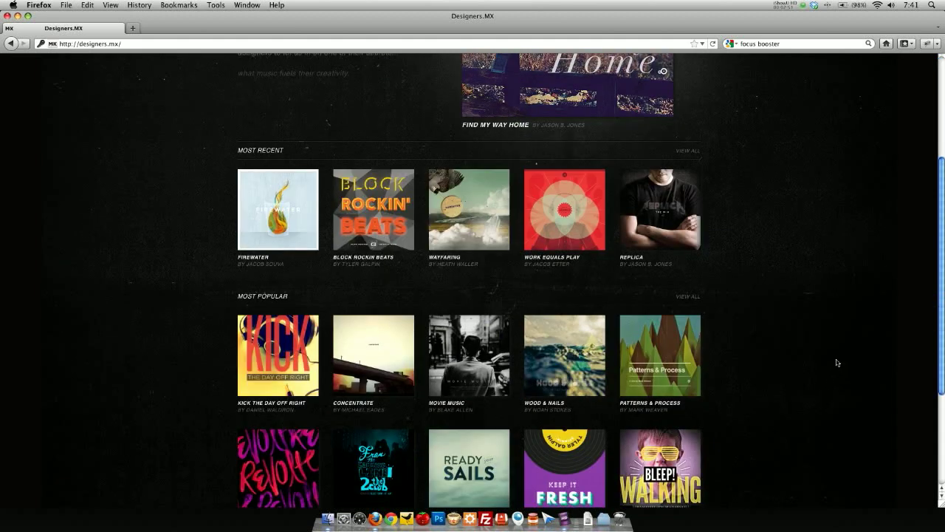